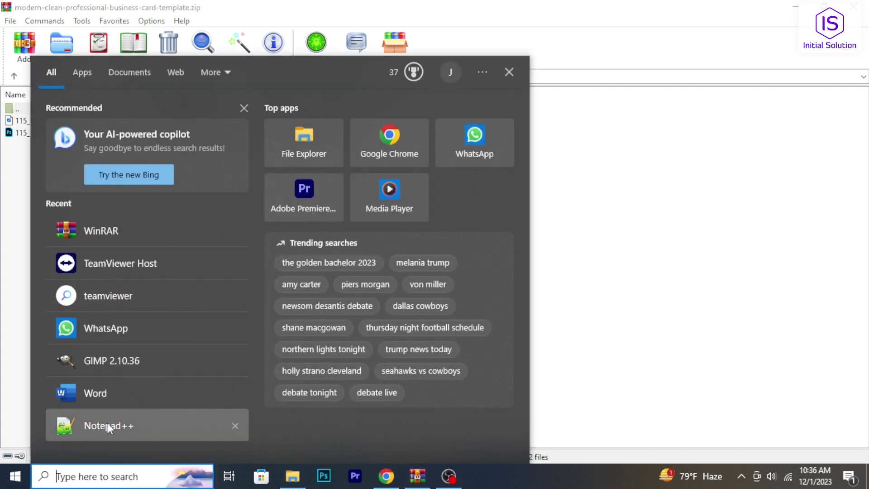
type("c")
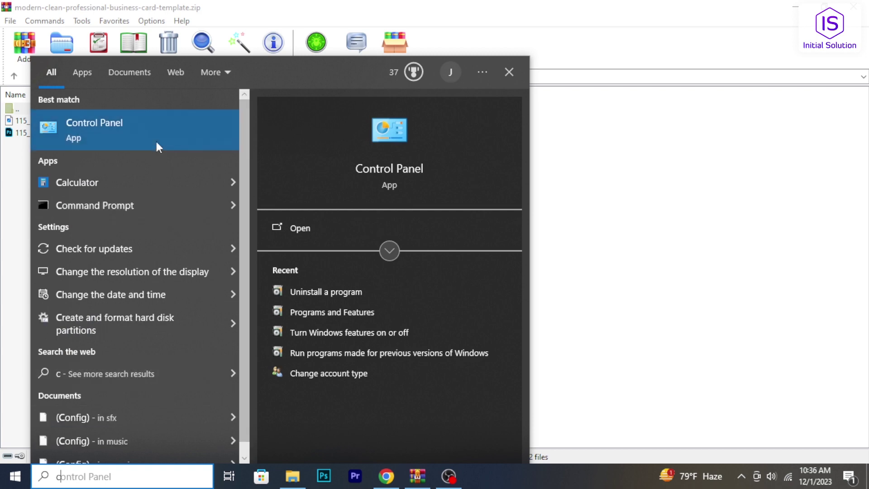
Step: Open Control Panel from the search results and go to 'Uninstall a program'
left_click(157, 141)
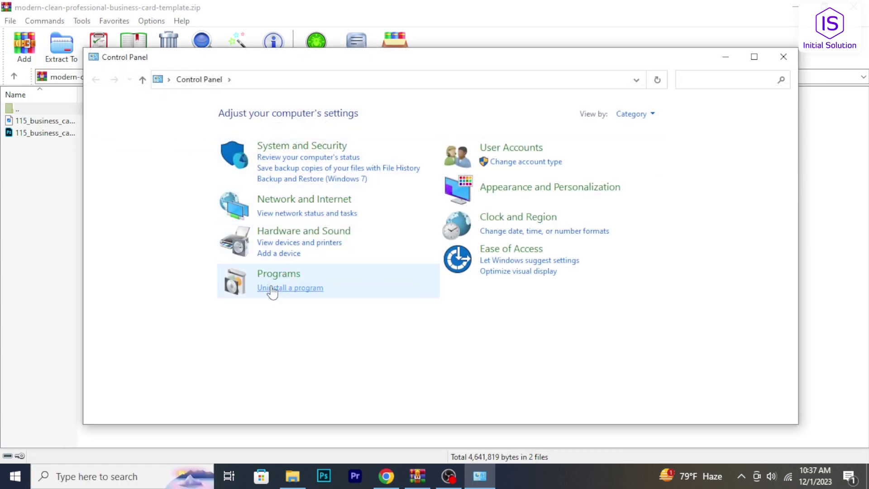
left_click(272, 287)
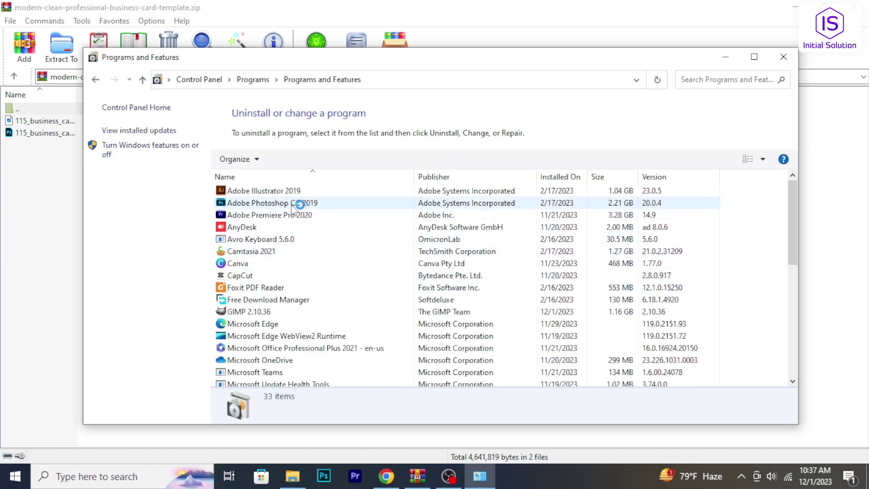
scroll(277, 239, "down", 2)
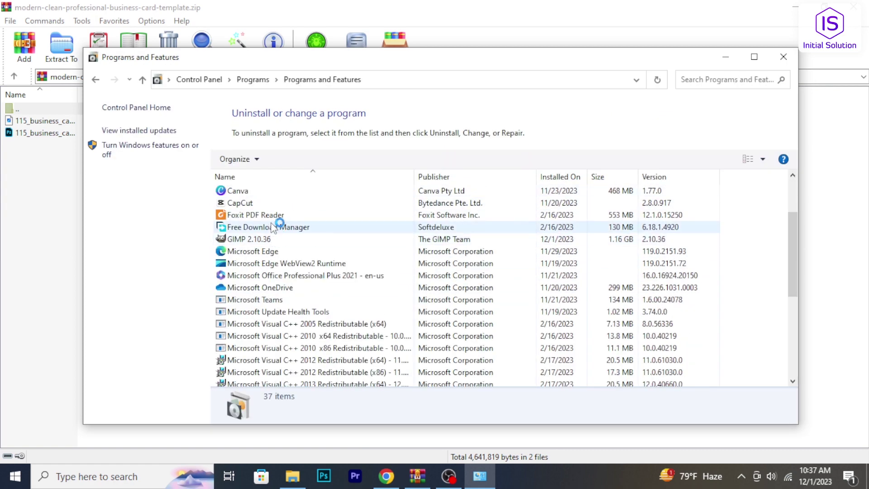
scroll(277, 239, "down", 3)
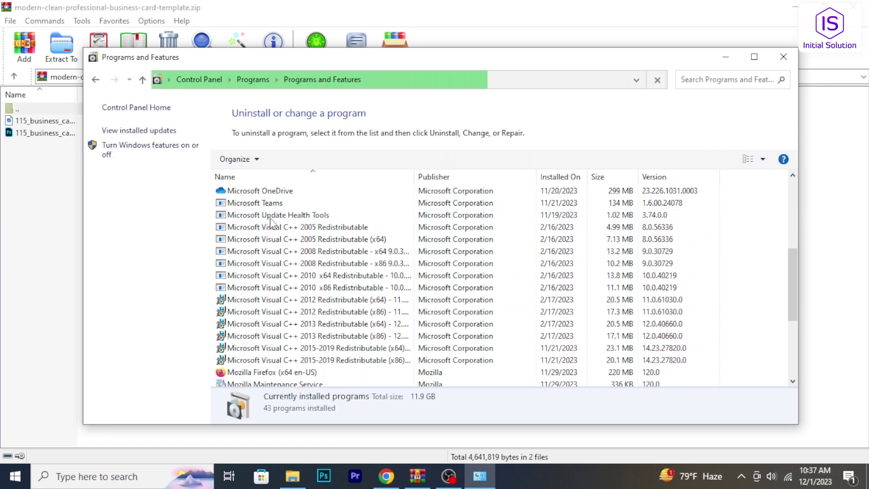
scroll(277, 239, "down", 4)
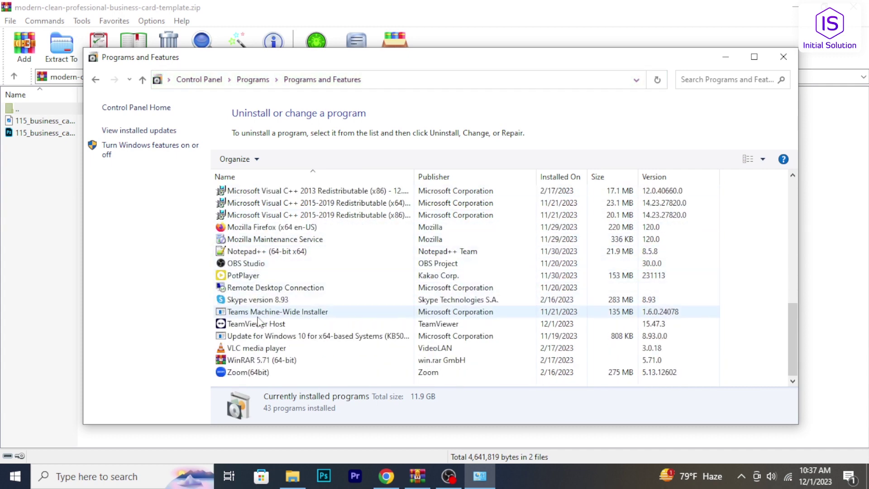
Step: Select WinRAR 5.71 (64-bit) in the installed programs list
left_click(309, 361)
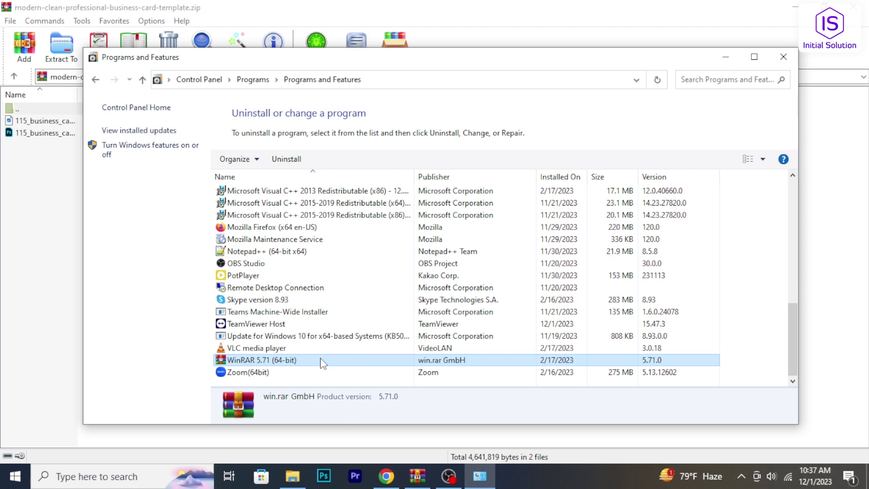
Step: Bring up the Uninstall context menu on the WinRAR 5.71 (64-bit) entry
right_click(322, 361)
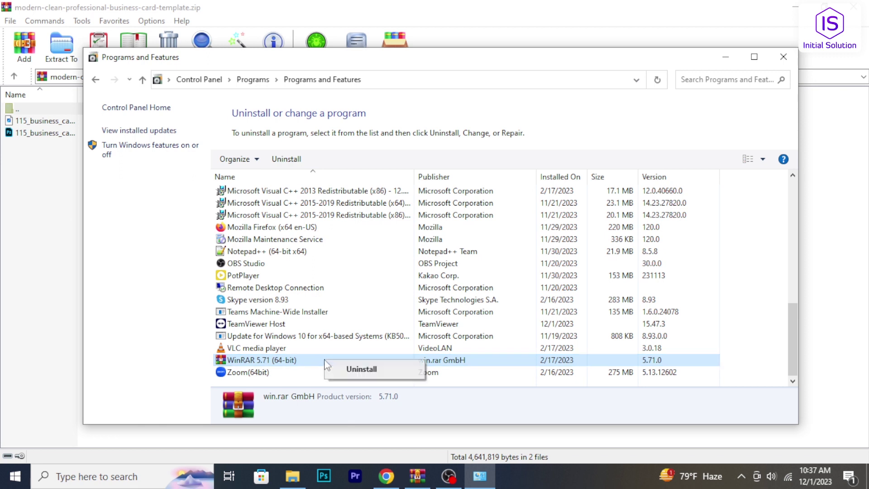